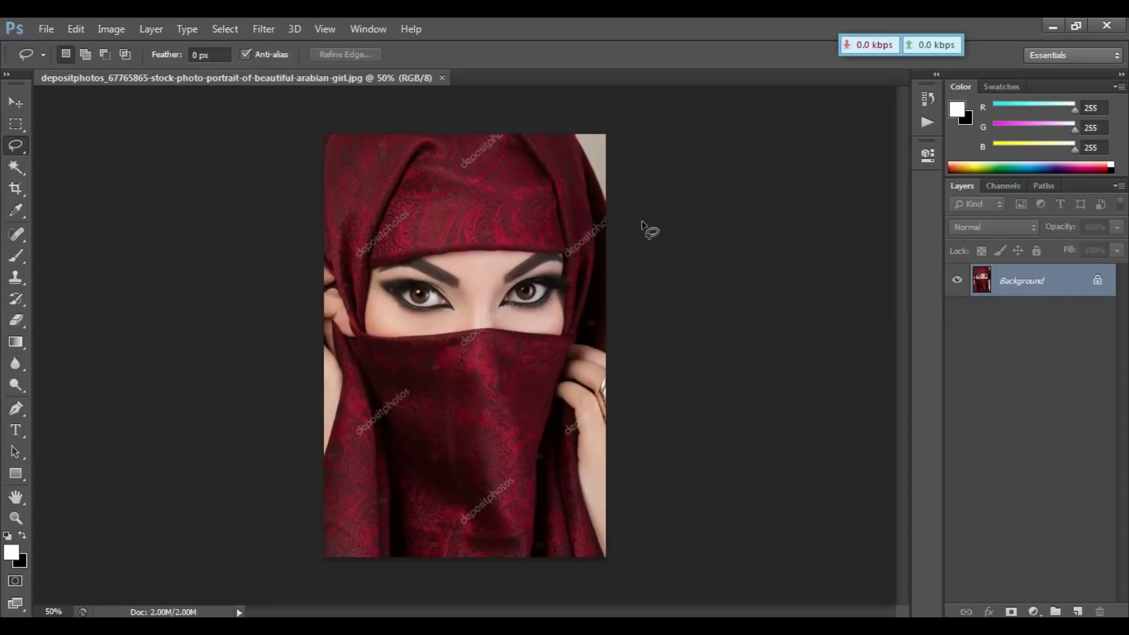
key("v")
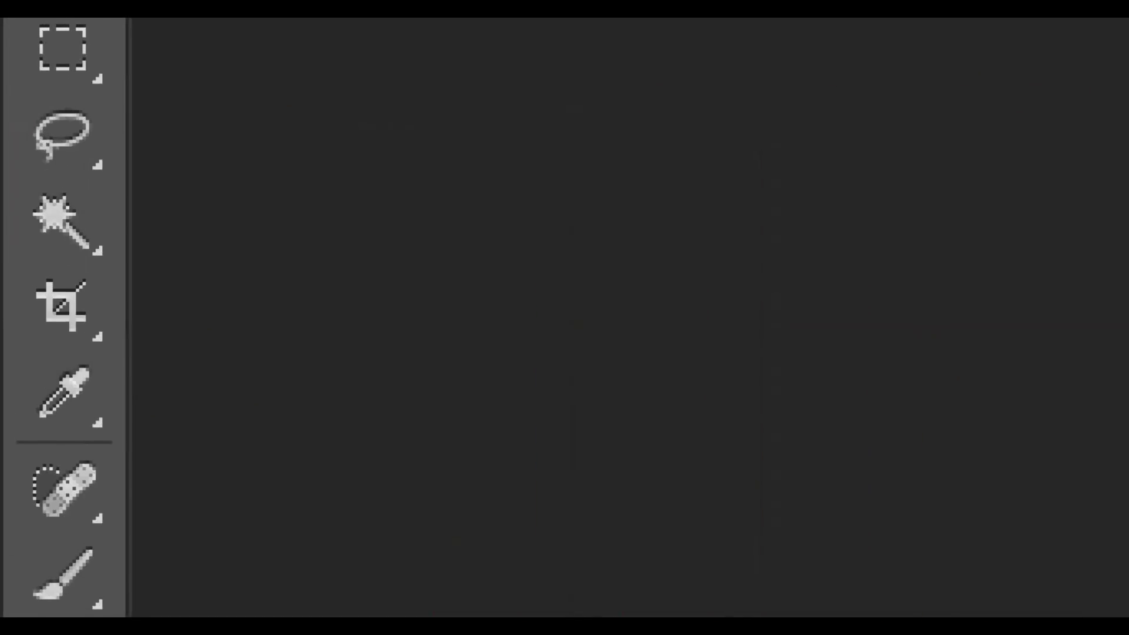
left_click(27, 147)
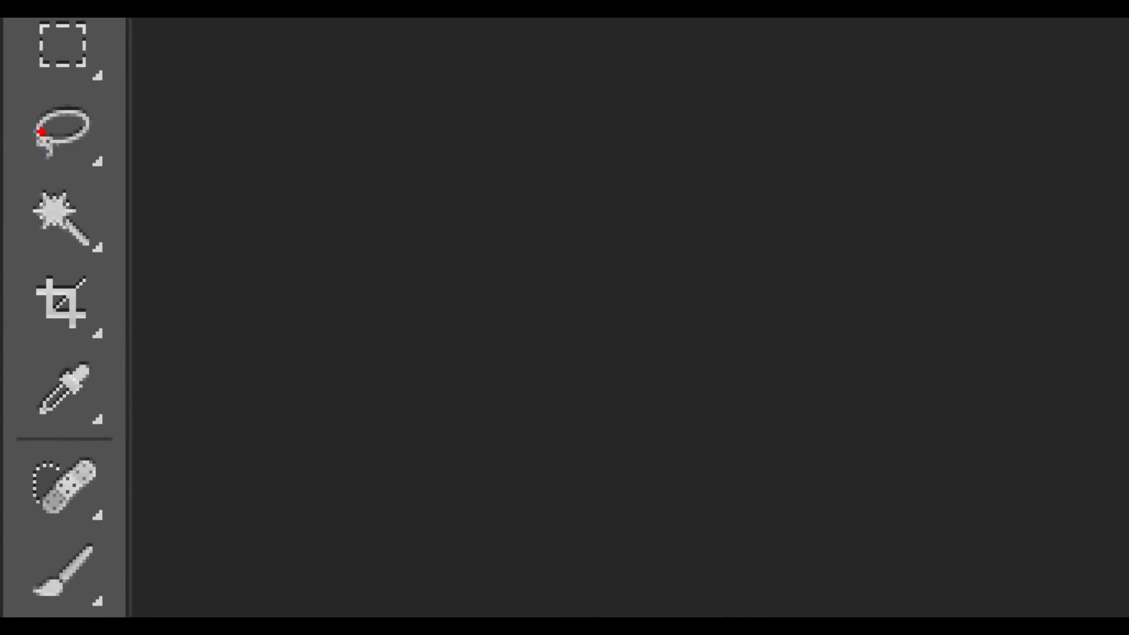
mouse_move(21, 98)
left_mouse_down()
mouse_move(93, 143)
mouse_move(107, 169)
left_mouse_up()
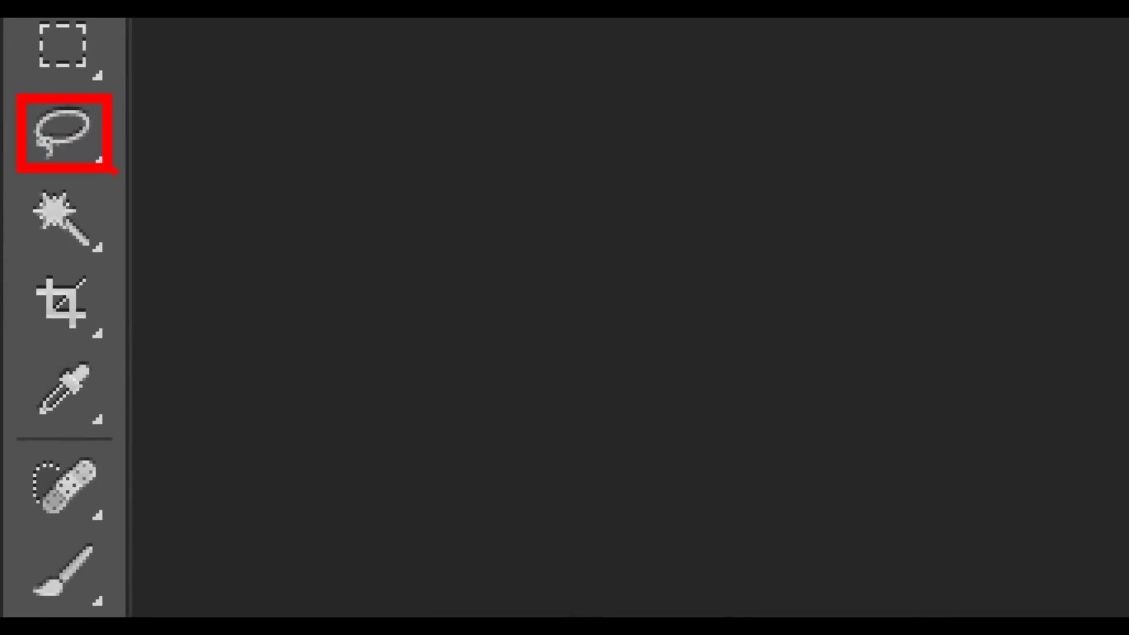
key("Escape")
key("ctrl+plus")
key("ctrl+plus")
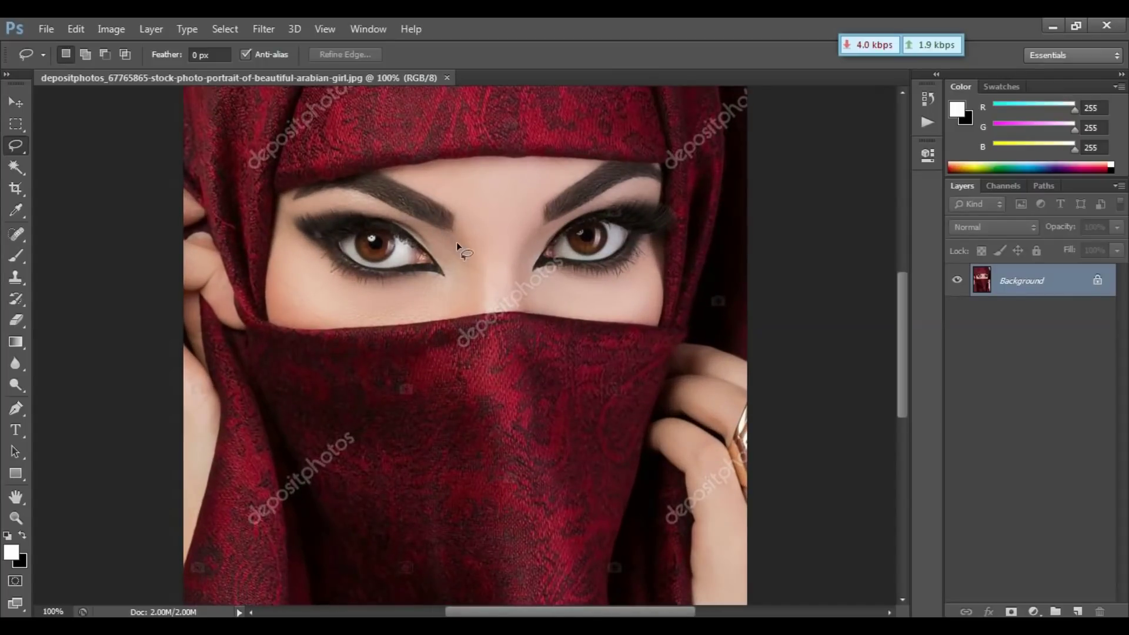
mouse_move(493, 260)
left_mouse_down()
mouse_move(491, 355)
mouse_move(276, 291)
left_mouse_up()
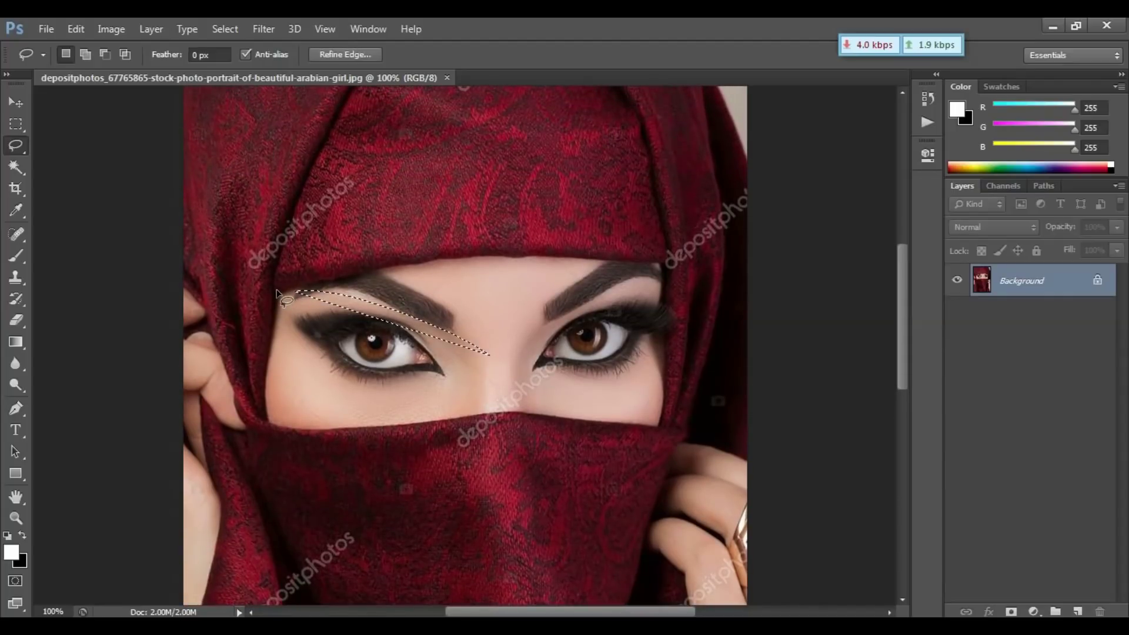
key("ctrl+d")
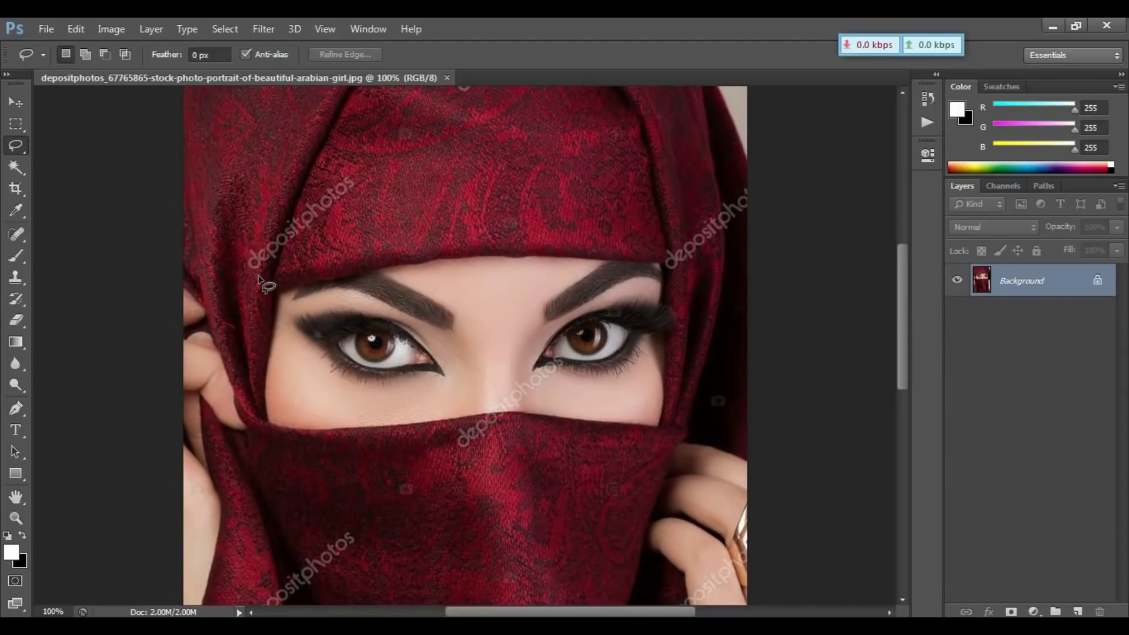
Step: Lasso the depositphotos watermark on the headscarf's left side, remove it with a Content-Aware fill at 100% opacity, and clear the selection
left_click_drag(260, 276, 307, 241)
mouse_move(356, 195)
left_mouse_down()
mouse_move(364, 180)
mouse_move(279, 226)
mouse_move(253, 254)
mouse_move(261, 279)
left_mouse_up()
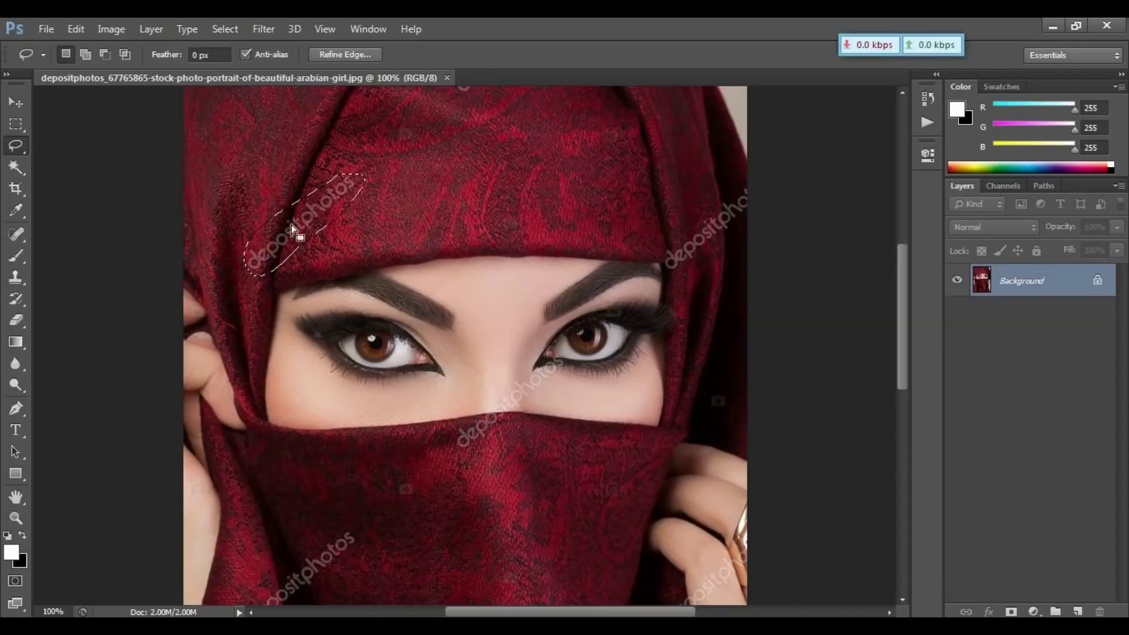
left_click(76, 32)
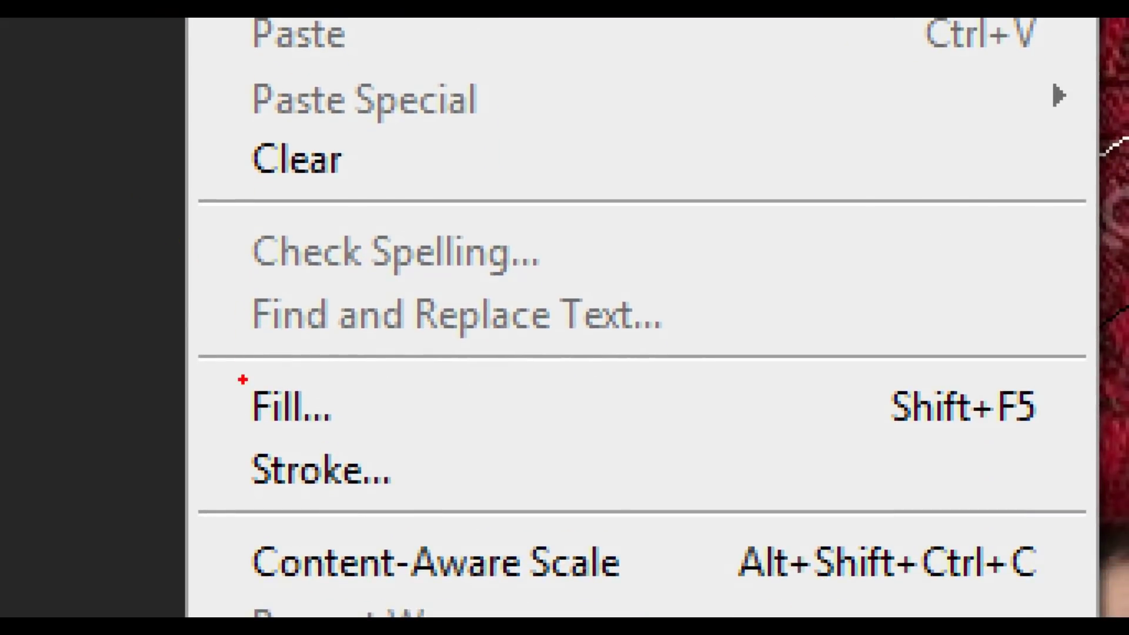
mouse_move(242, 363)
left_mouse_down()
mouse_move(267, 411)
mouse_move(359, 456)
left_mouse_up()
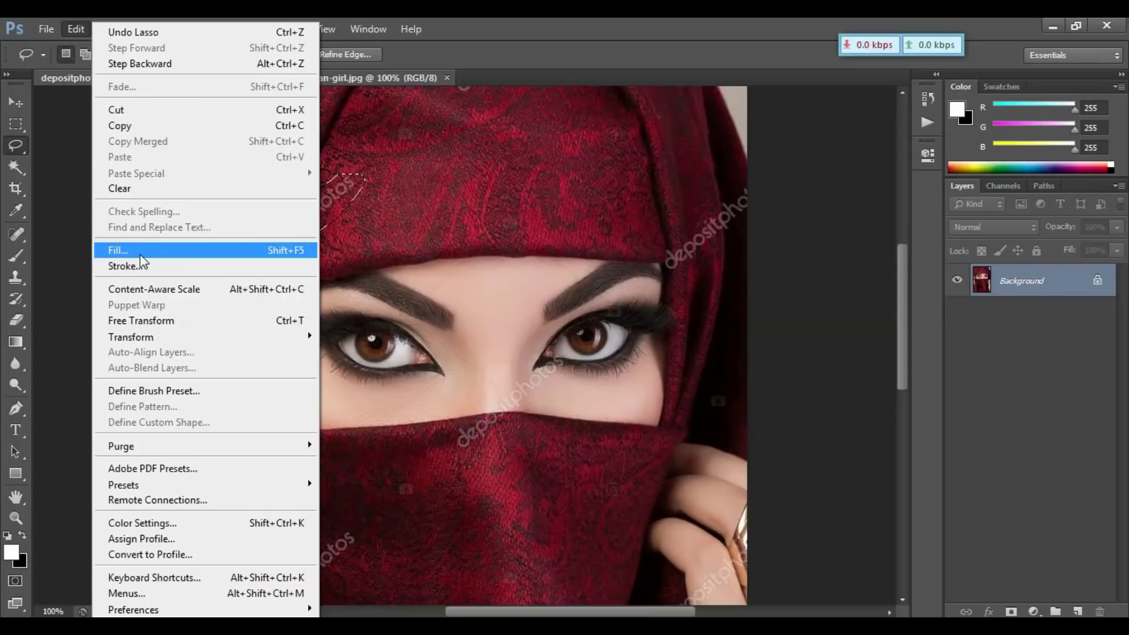
left_click(291, 406)
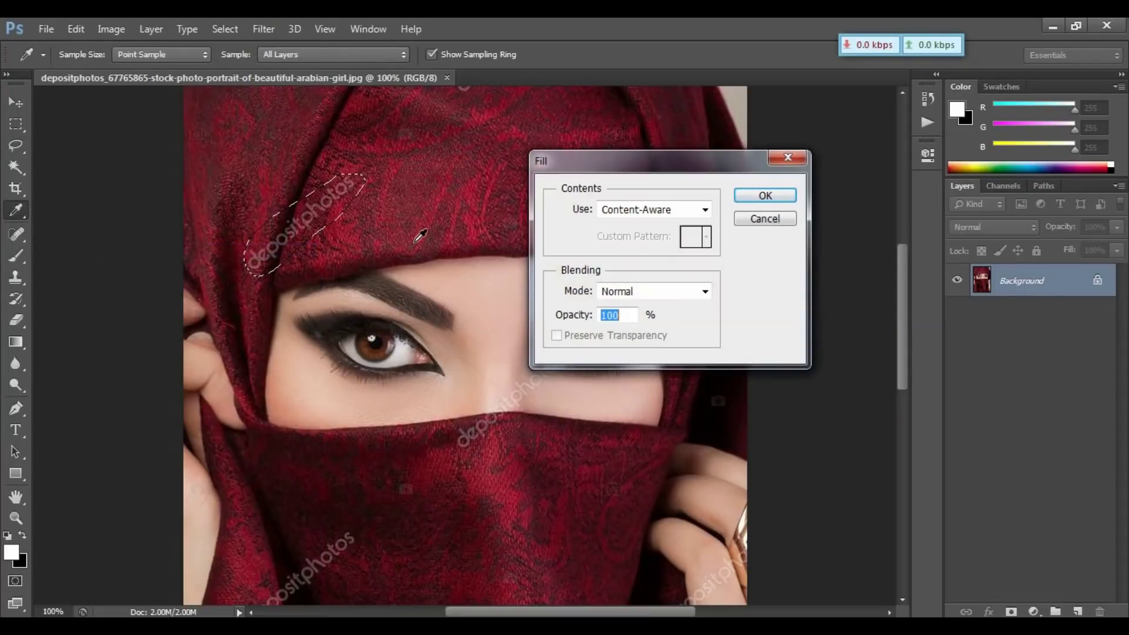
left_click_drag(655, 157, 608, 209)
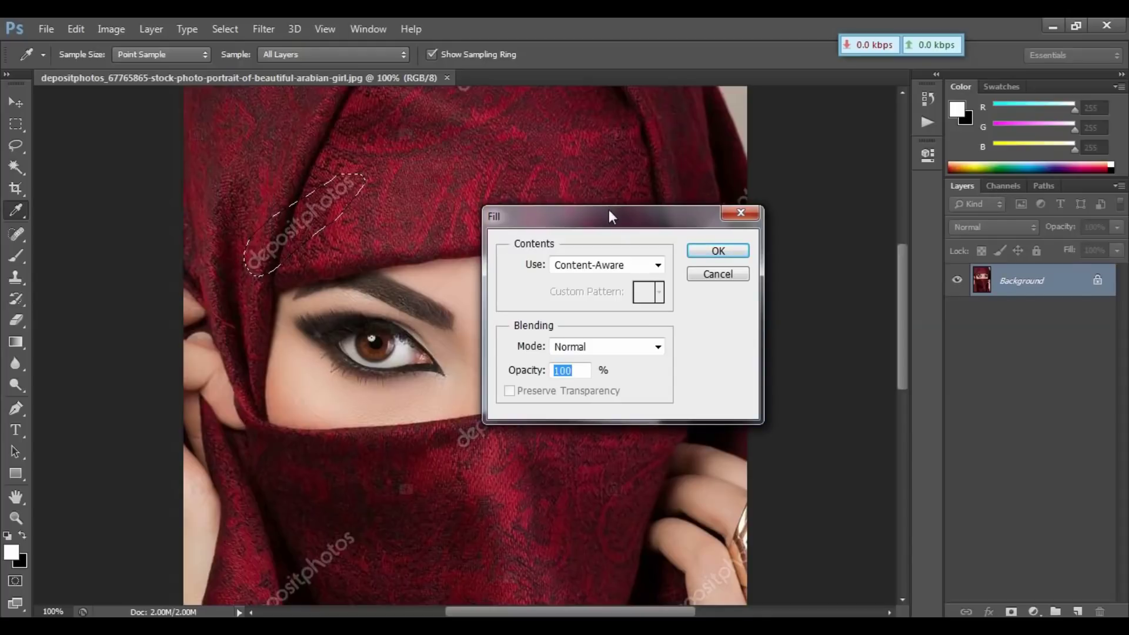
left_click(658, 265)
left_click(737, 253)
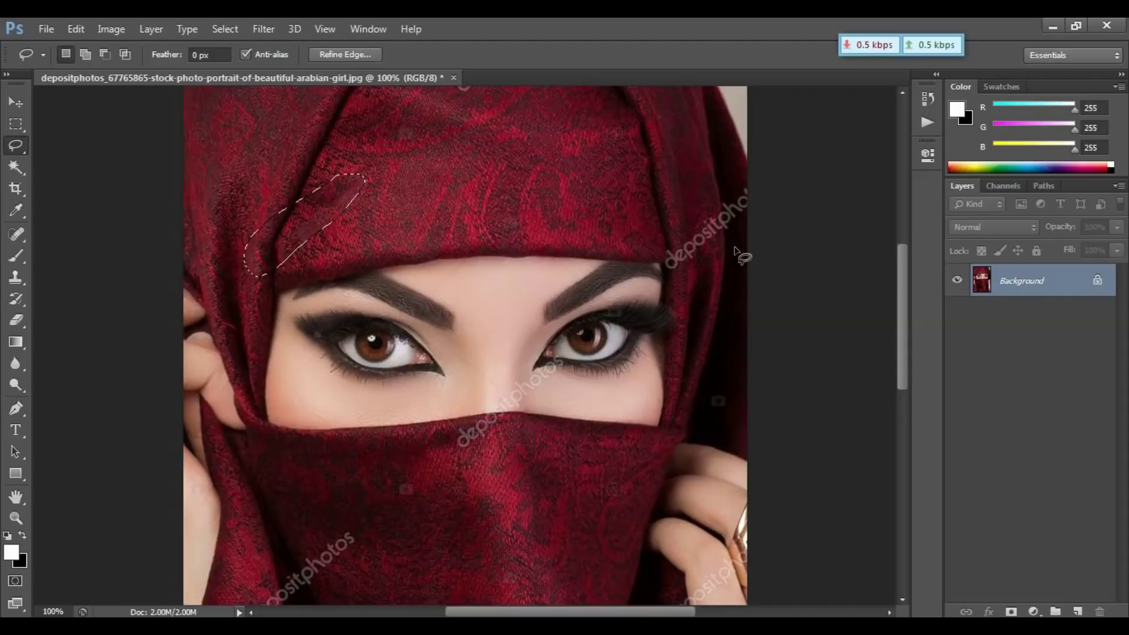
key("ctrl+d")
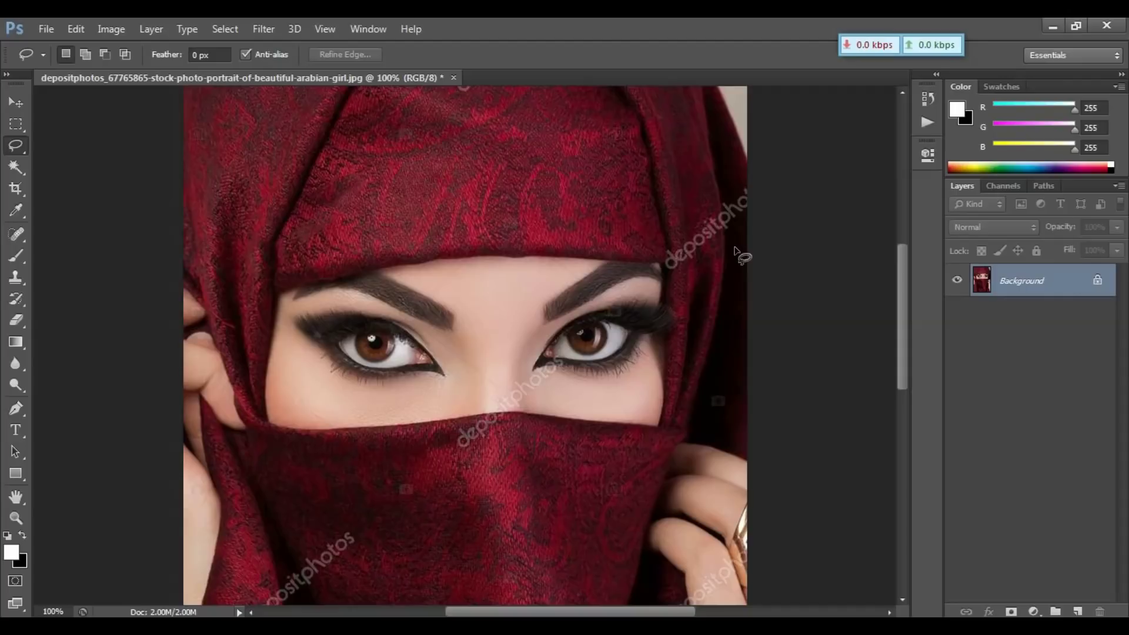
Step: Lasso the watermark on the veil's left side and add the one across the nose and the small camera mark on the upper veil
left_click_drag(591, 334, 586, 277)
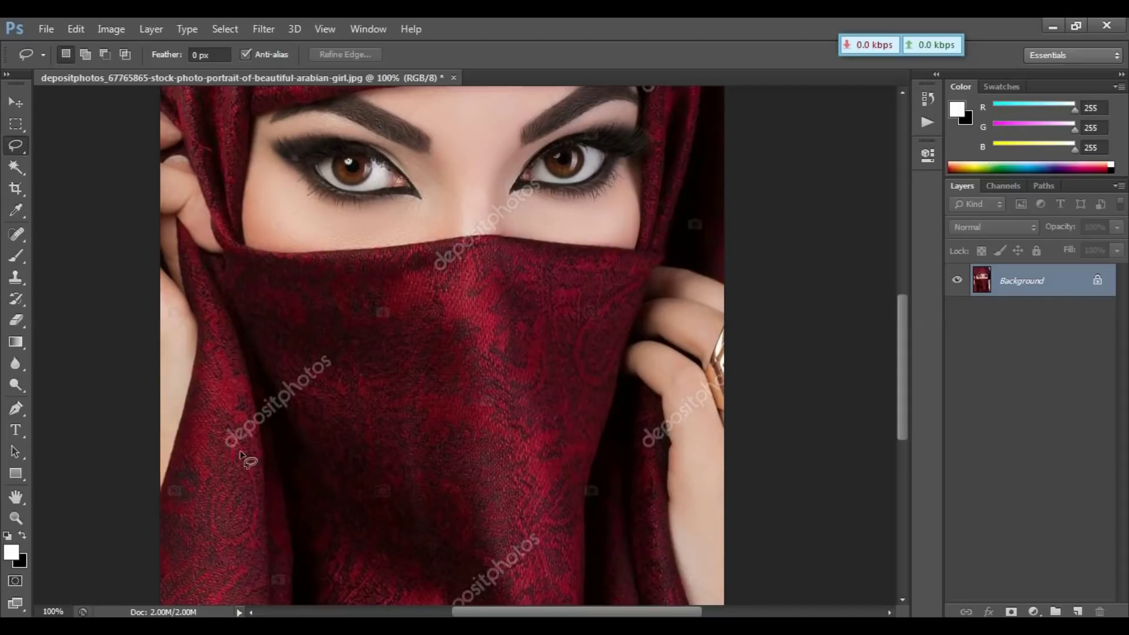
mouse_move(236, 452)
left_mouse_down()
mouse_move(332, 371)
mouse_move(334, 352)
mouse_move(317, 347)
mouse_move(274, 378)
mouse_move(236, 451)
left_mouse_up()
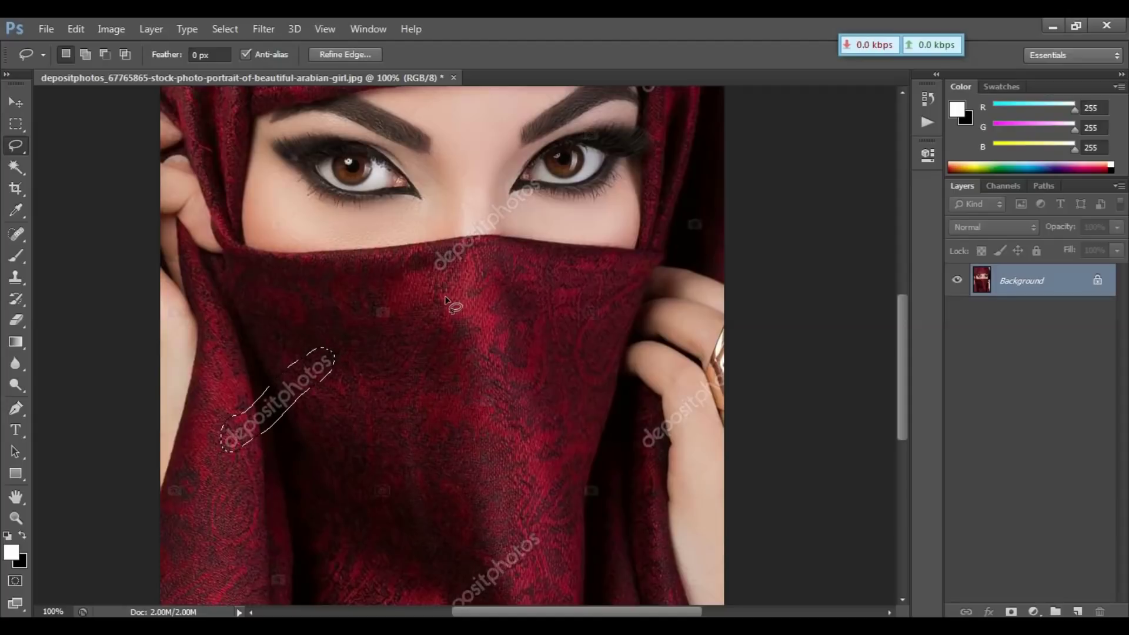
key("ctrl+d")
key("ctrl+z")
left_click_drag(452, 277, 481, 252)
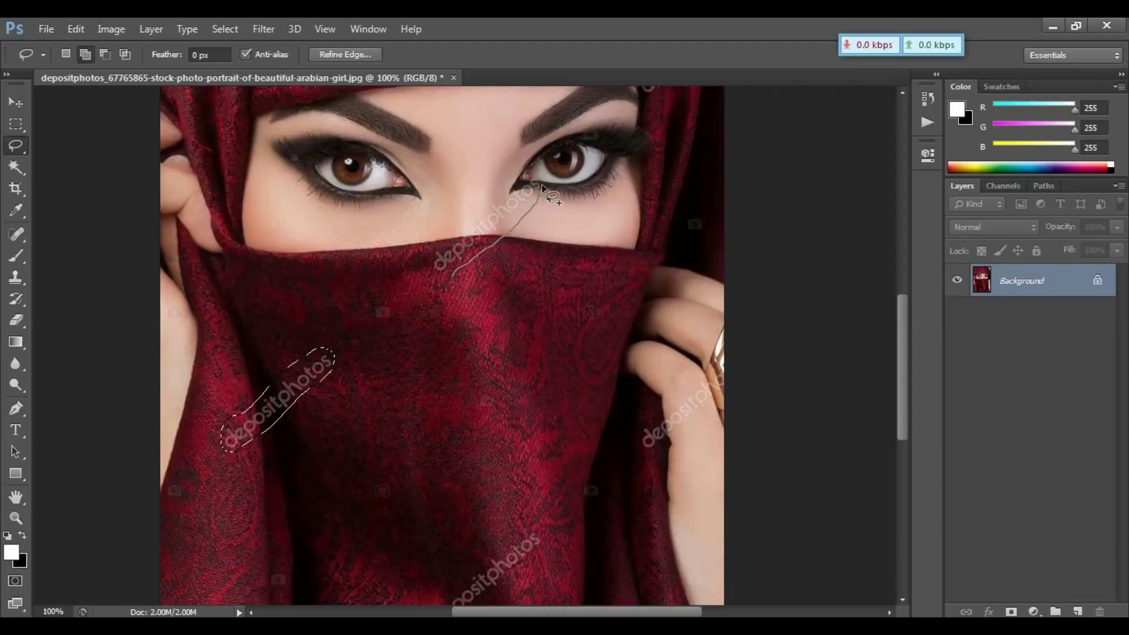
left_click_drag(529, 179, 497, 194)
mouse_move(453, 224)
left_mouse_down()
mouse_move(427, 252)
mouse_move(454, 276)
left_mouse_up()
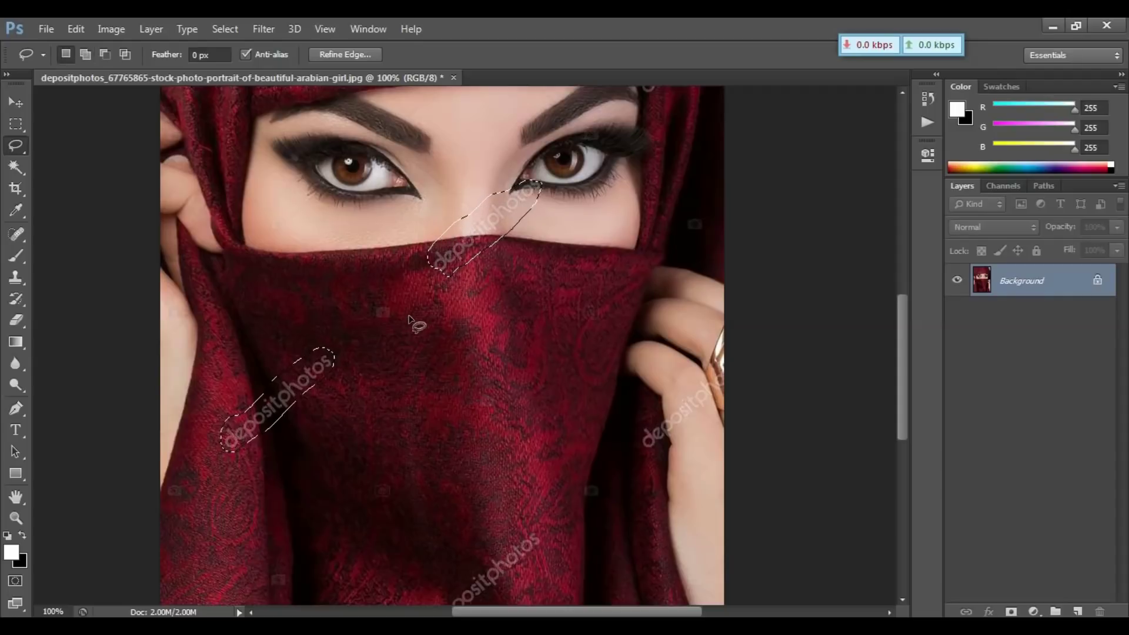
mouse_move(390, 320)
left_mouse_down()
mouse_move(395, 311)
mouse_move(376, 311)
mouse_move(393, 320)
left_mouse_up()
Step: Add the watermarks on the lower veil and the right hand, plus two camera marks along the veil's right edge, to the selection
left_click_drag(506, 494, 482, 377)
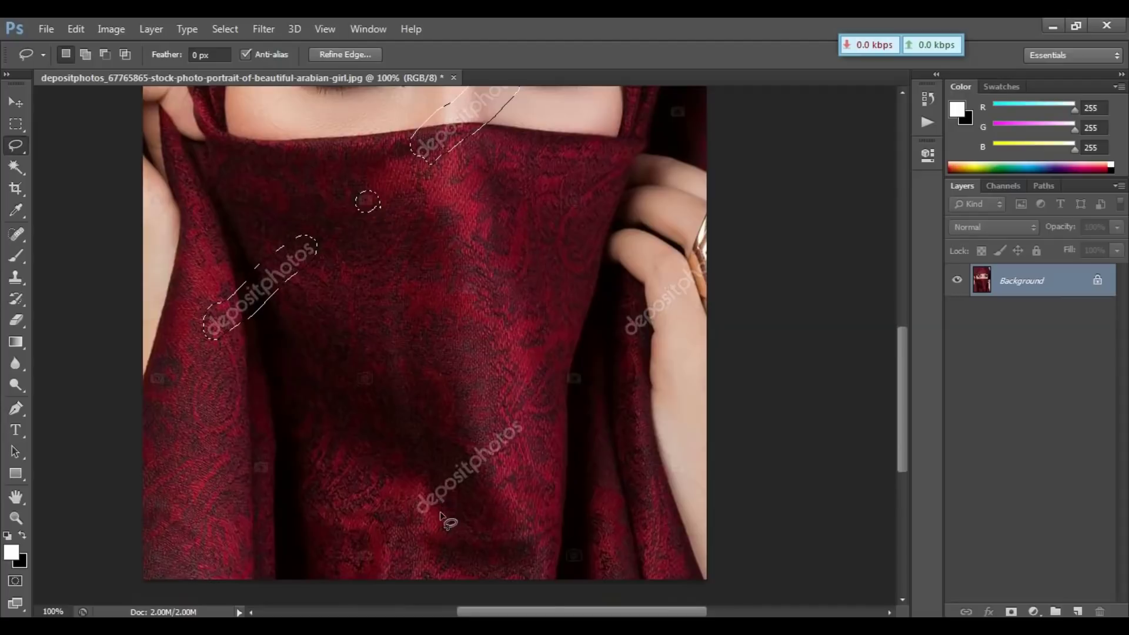
mouse_move(428, 519)
left_mouse_down()
mouse_move(497, 485)
mouse_move(517, 417)
mouse_move(418, 520)
mouse_move(442, 518)
left_mouse_up()
mouse_move(629, 344)
left_mouse_down()
mouse_move(680, 303)
mouse_move(685, 267)
mouse_move(637, 290)
mouse_move(628, 347)
left_mouse_up()
left_click_drag(565, 384, 567, 379)
left_click_drag(564, 544, 565, 575)
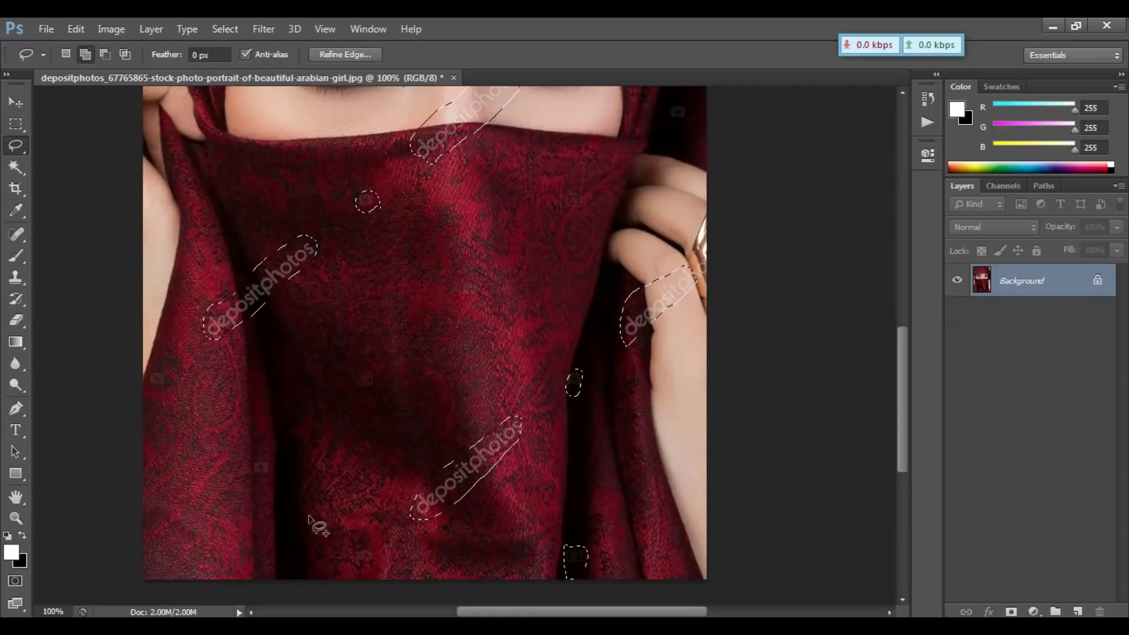
Step: Add the two camera marks on the scarf's lower left and the one at the middle of the veil to the selection
mouse_move(263, 487)
left_mouse_down()
mouse_move(251, 469)
mouse_move(262, 485)
left_mouse_up()
mouse_move(168, 389)
left_mouse_down()
mouse_move(165, 361)
mouse_move(152, 385)
left_mouse_up()
left_click_drag(357, 383, 358, 387)
Step: Add the watermarks at the top and right of the headscarf and its two small camera marks to the selection
left_click_drag(542, 118, 532, 504)
mouse_move(406, 290)
left_mouse_down()
mouse_move(476, 243)
mouse_move(414, 247)
mouse_move(418, 292)
mouse_move(364, 341)
left_mouse_up()
left_click_drag(263, 238, 258, 233)
mouse_move(614, 467)
left_mouse_down()
mouse_move(672, 434)
mouse_move(690, 379)
mouse_move(617, 473)
left_mouse_up()
Step: Remove all the selected watermarks with one Content-Aware fill in Normal mode at 100% opacity, and clear the selection
key("ctrl+minus")
key("ctrl+minus")
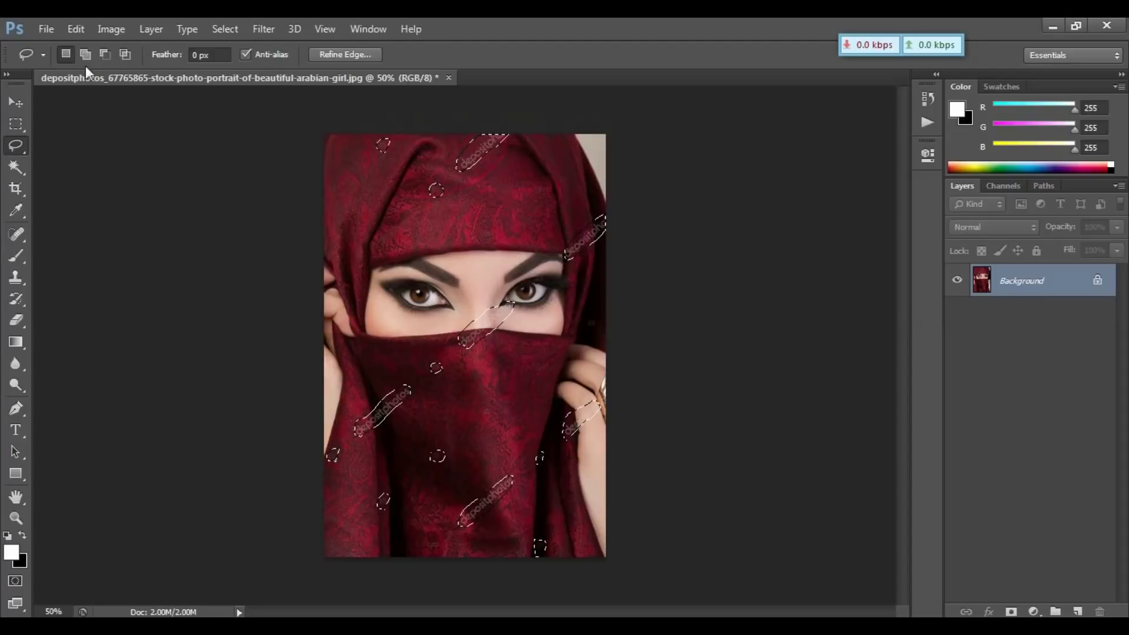
left_click(75, 30)
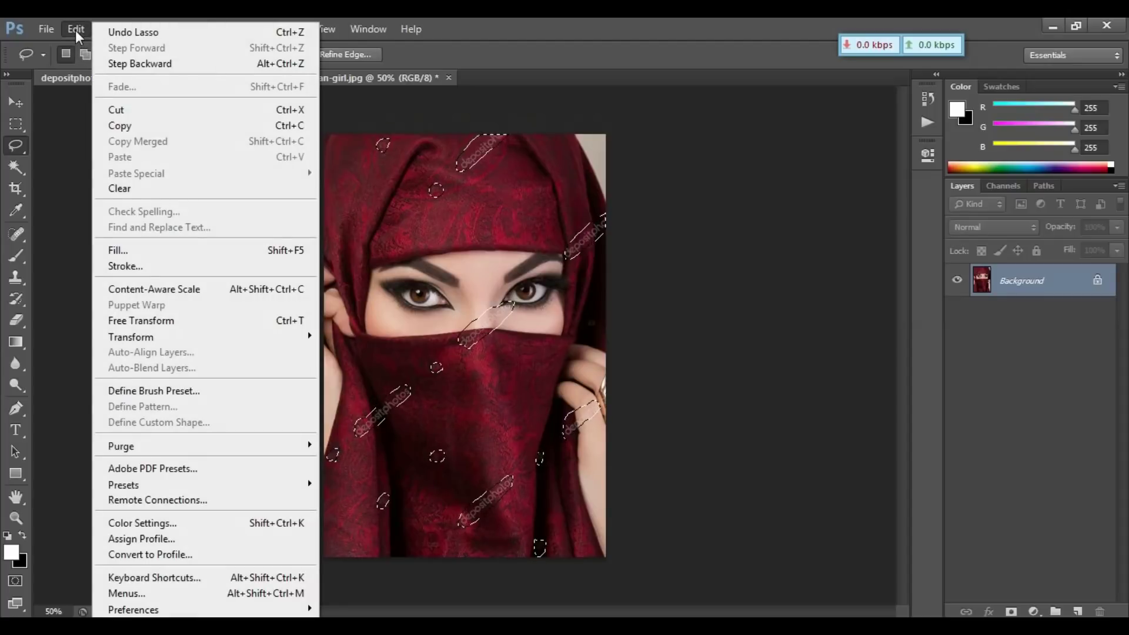
left_click(137, 250)
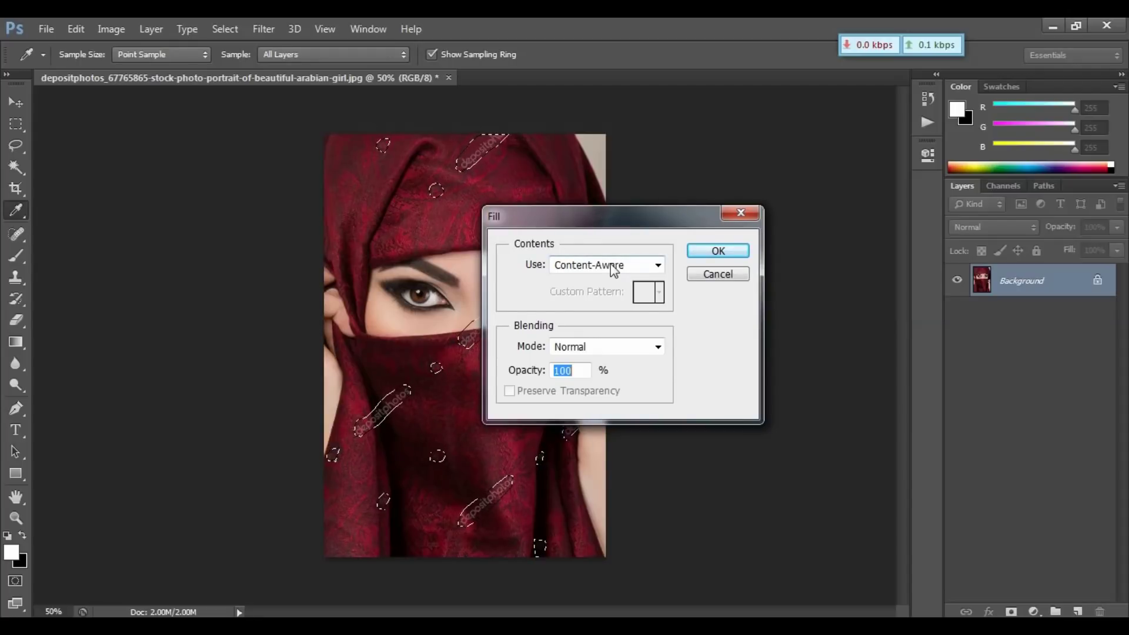
left_click(724, 254)
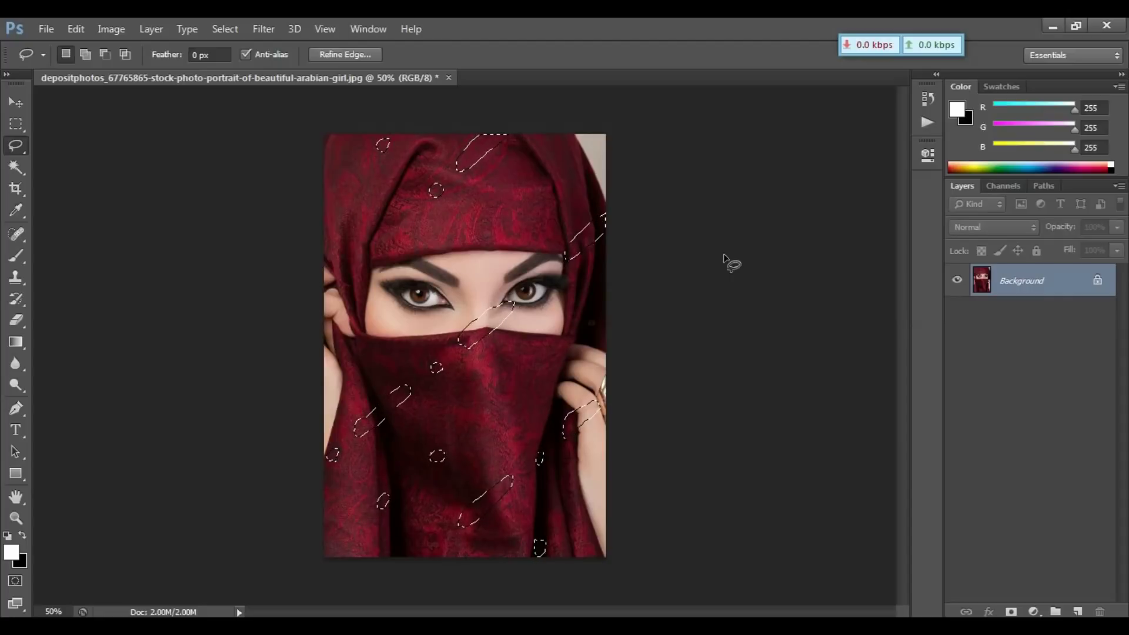
key("ctrl+plus")
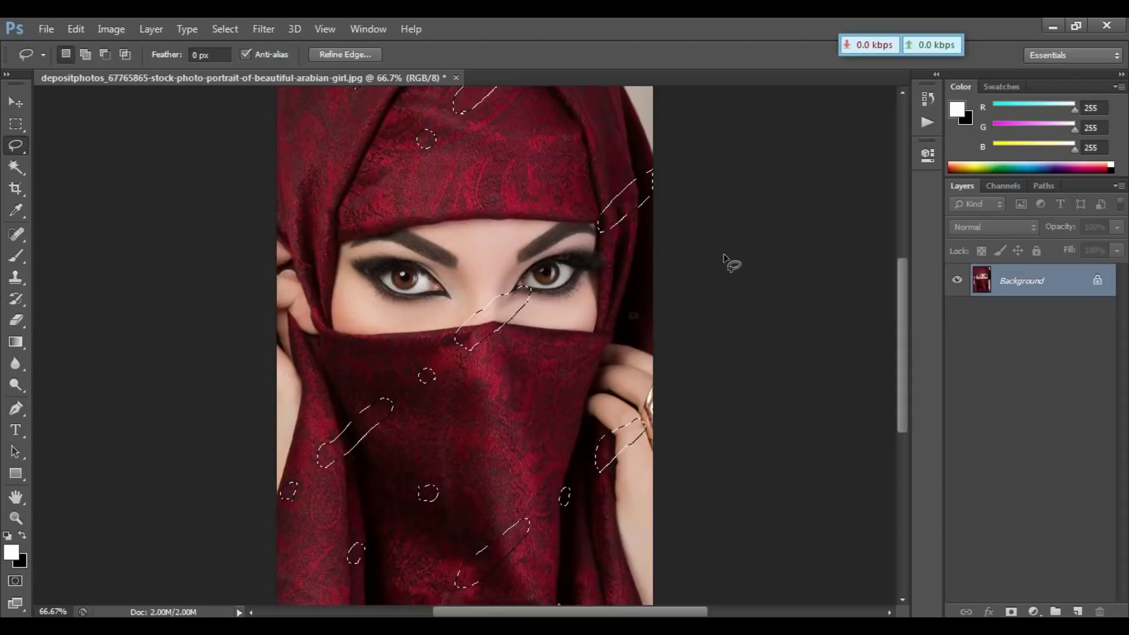
key("ctrl+d")
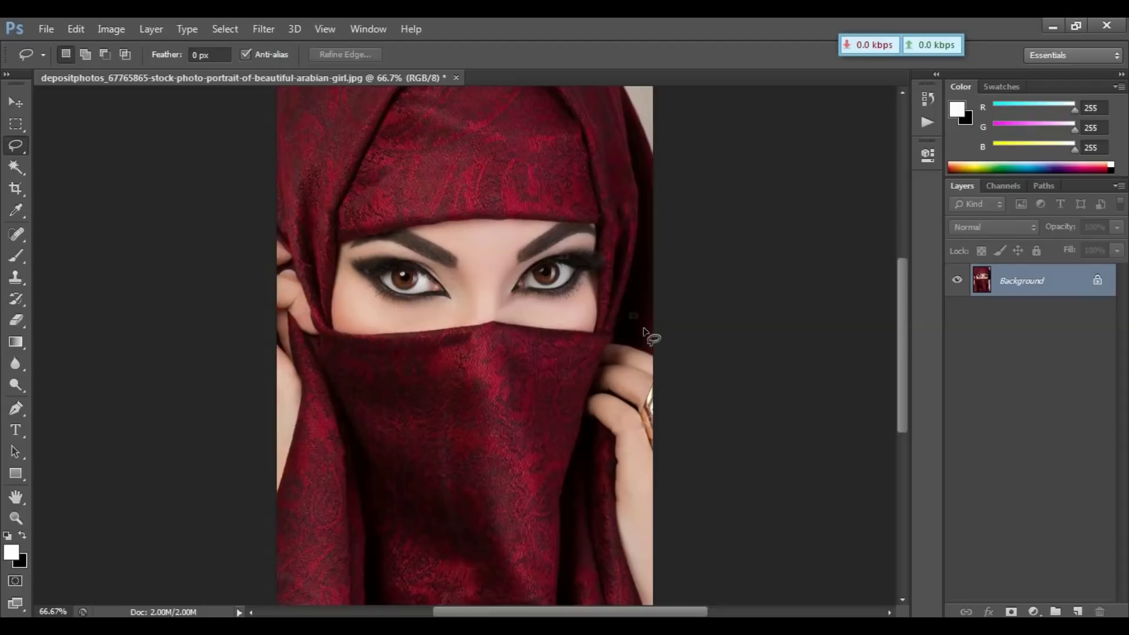
Step: Lasso the leftover camera mark in the dark area above the right hand, remove it with a Content-Aware fill, and deselect
key("ctrl+1")
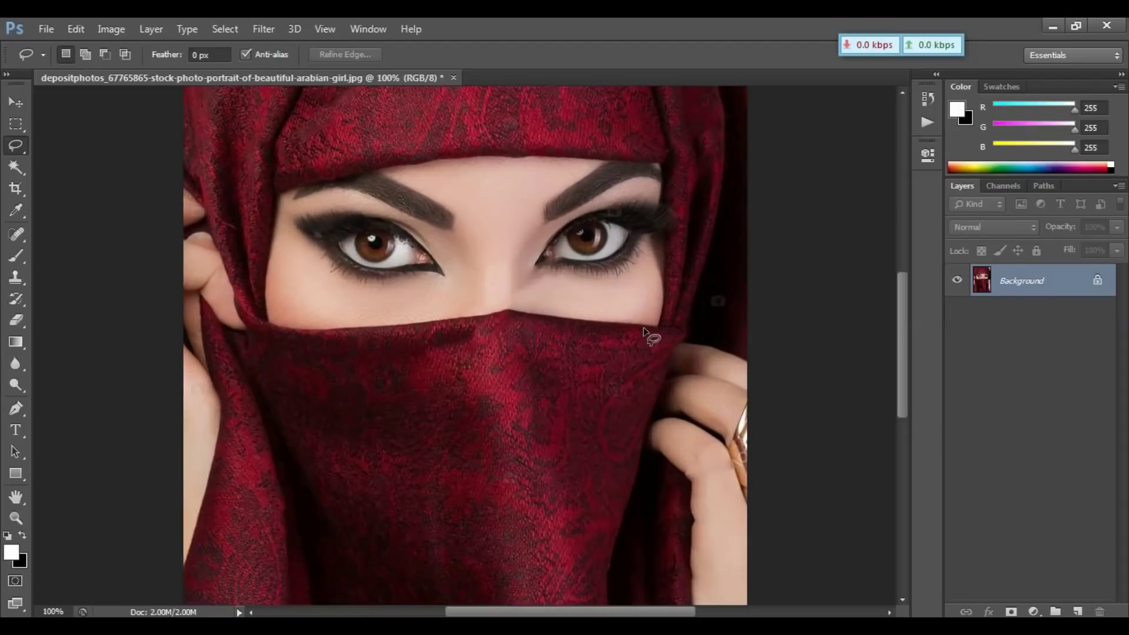
mouse_move(709, 322)
left_mouse_down()
mouse_move(727, 320)
mouse_move(725, 294)
mouse_move(707, 309)
mouse_move(713, 323)
left_mouse_up()
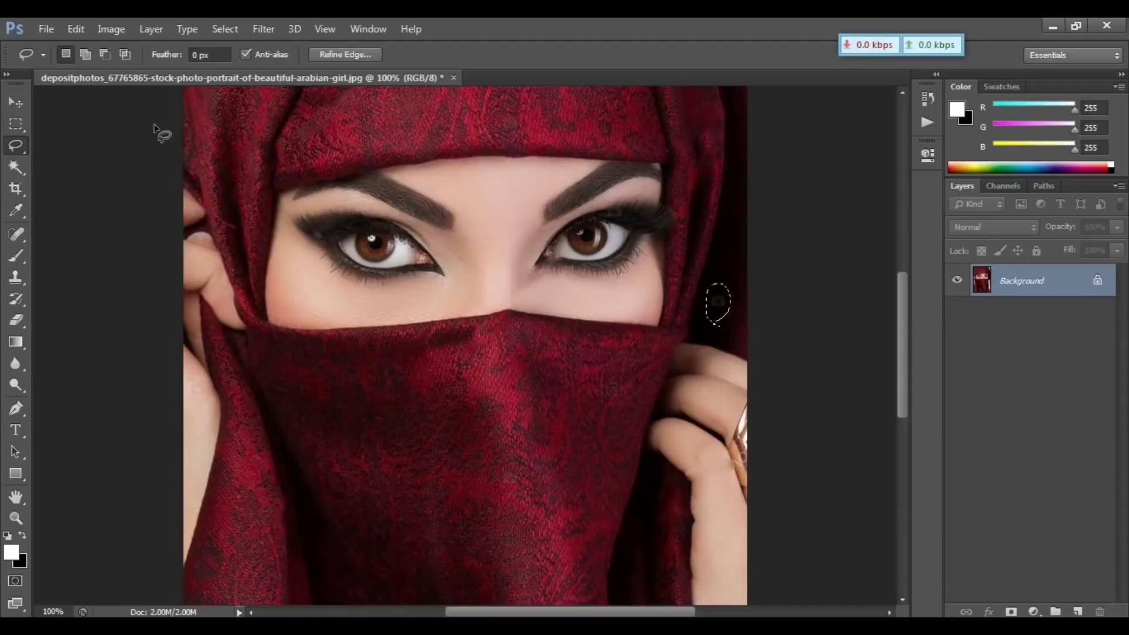
left_click(76, 31)
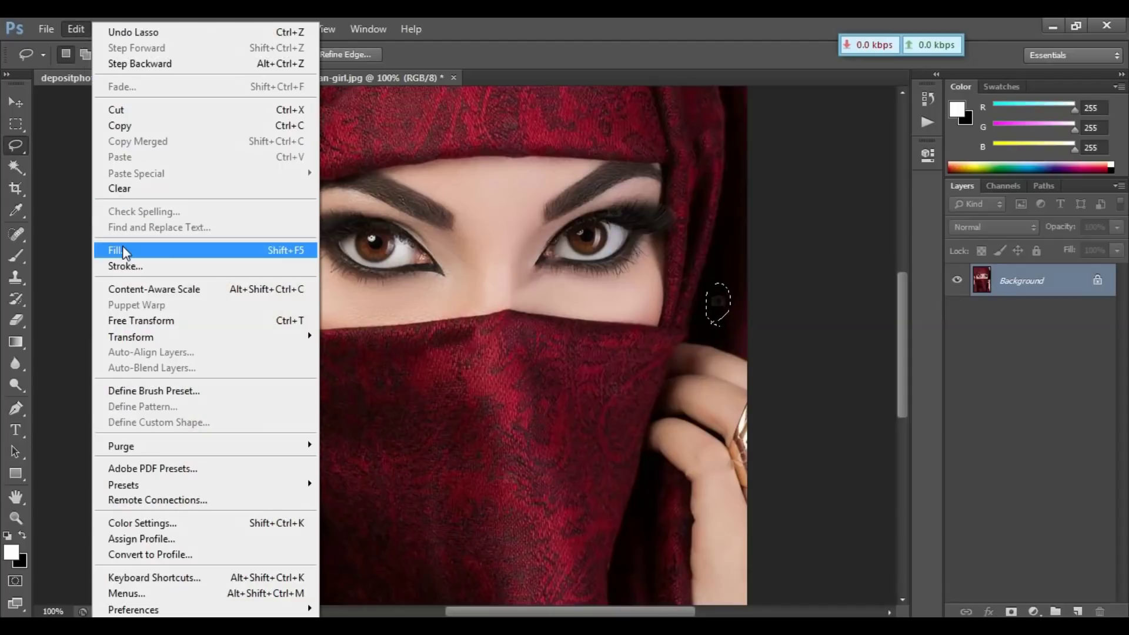
left_click(123, 250)
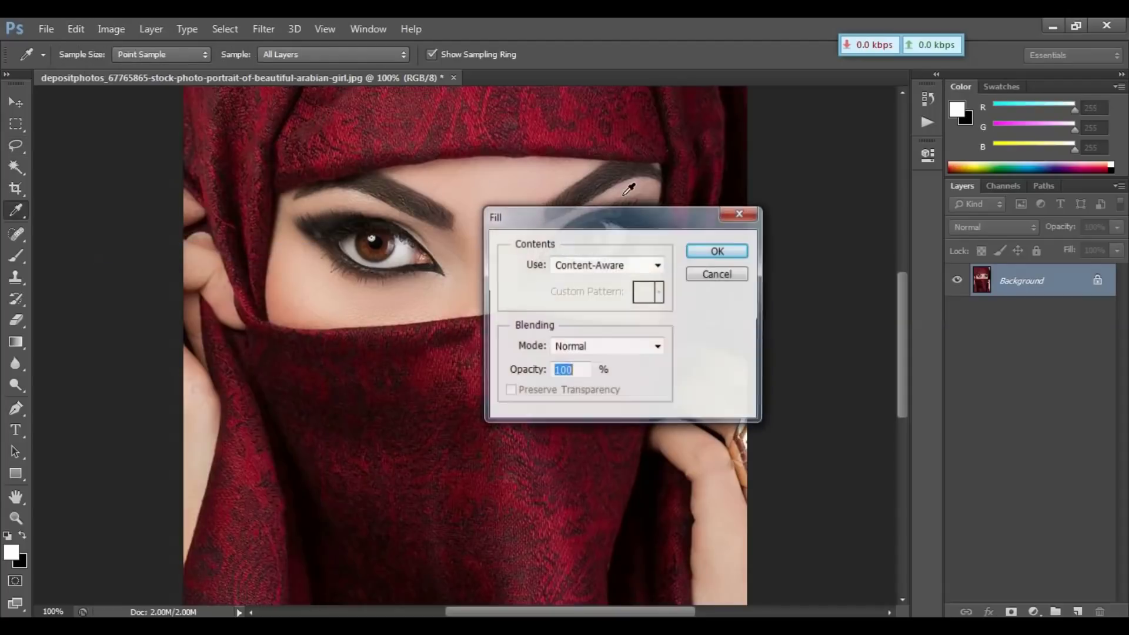
left_click(729, 253)
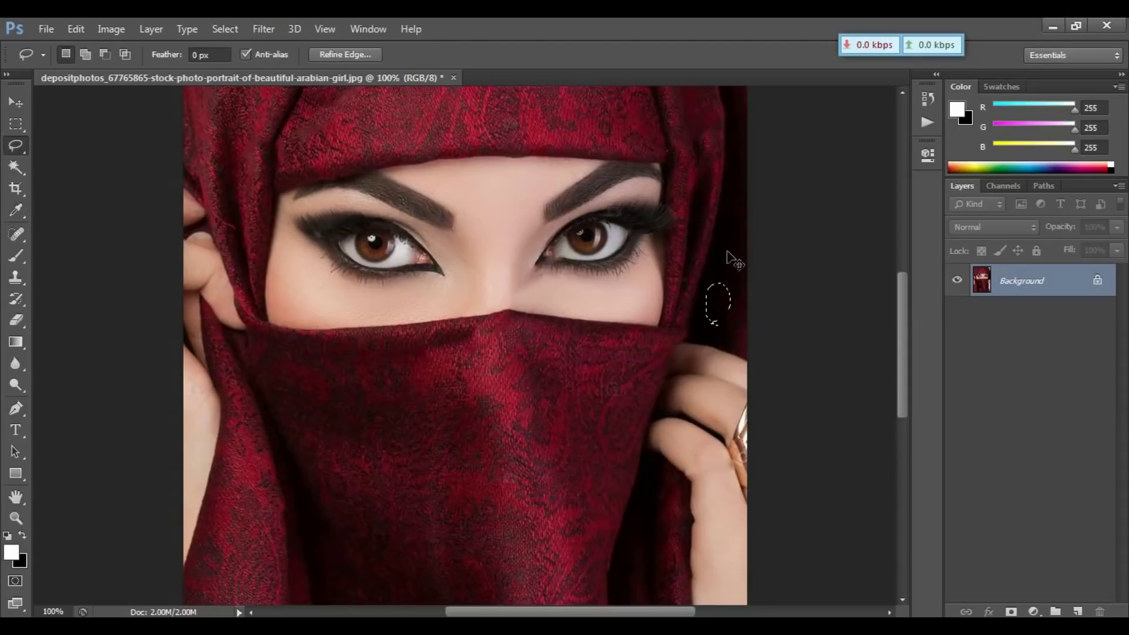
key("ctrl+d")
key("ctrl+minus")
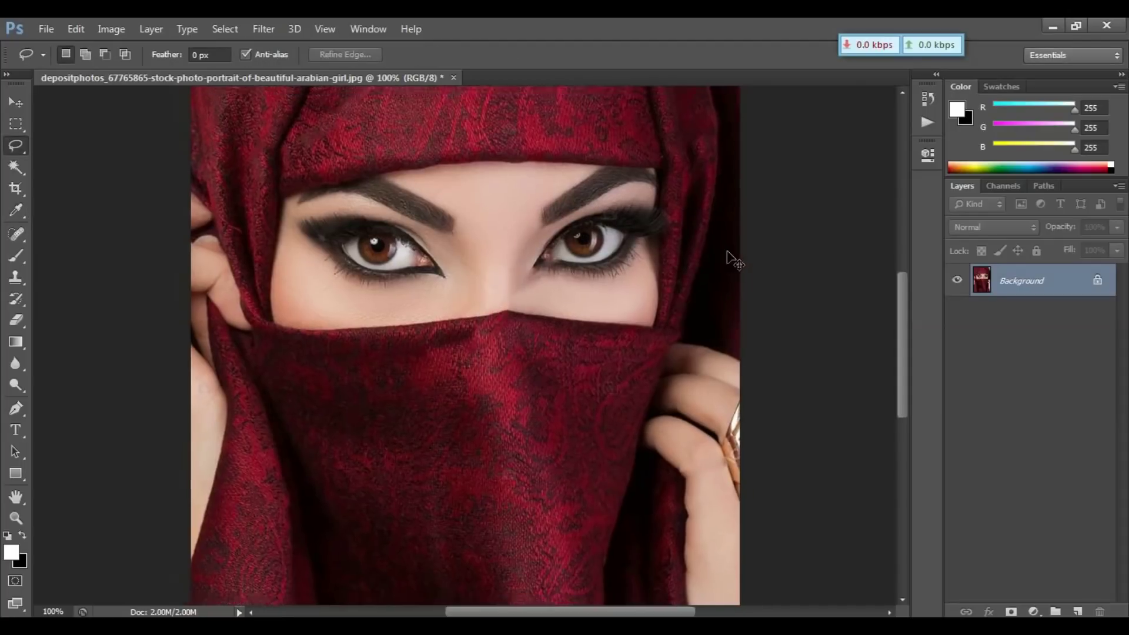